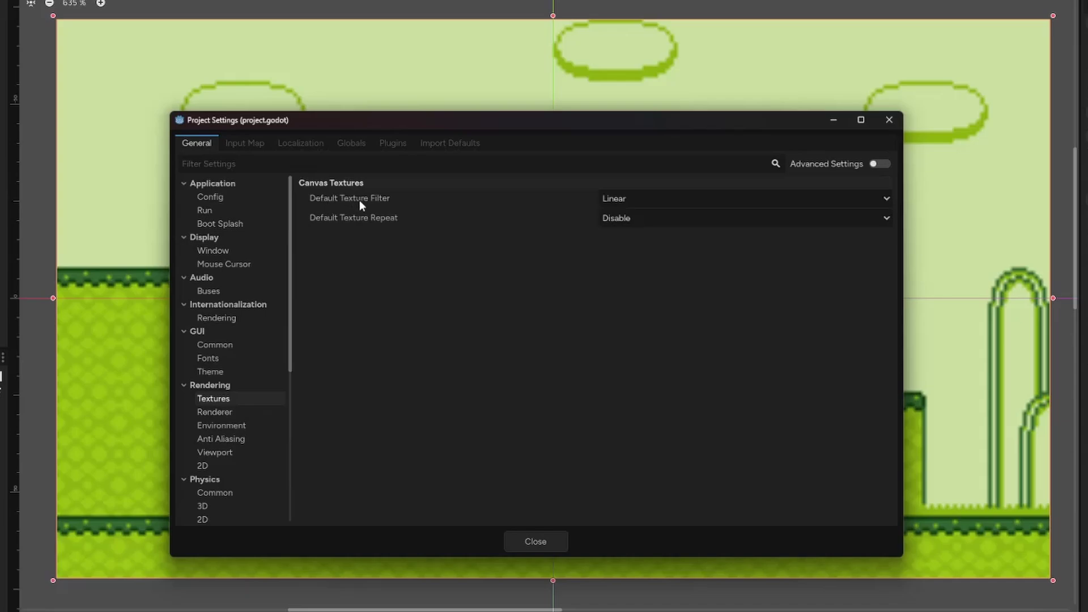
- Switch Default Texture Filter to Nearest, then close and reopen Project Settings
left_click(623, 198)
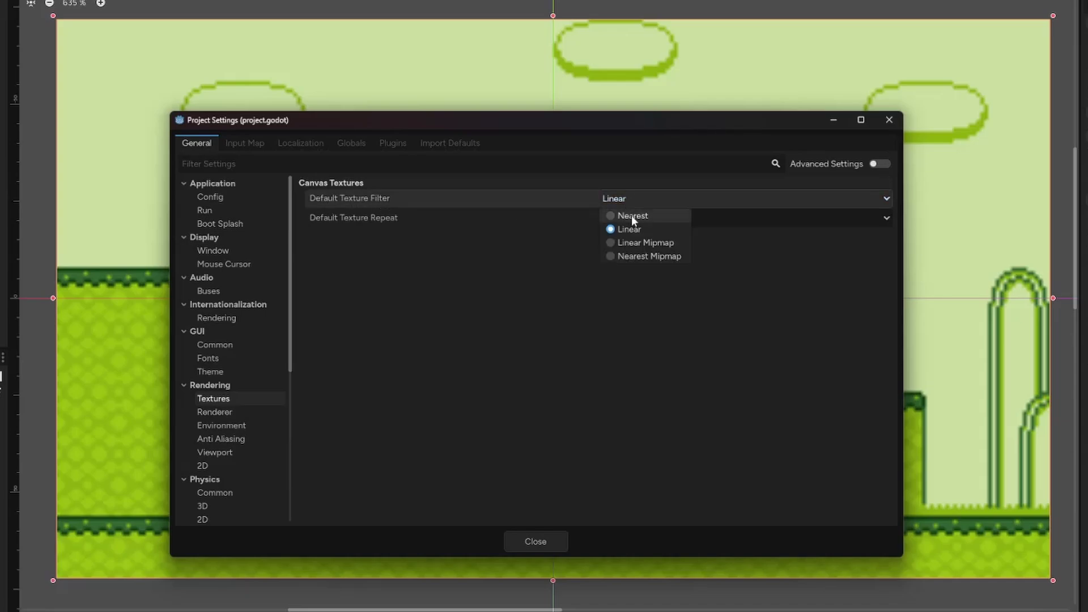
left_click(632, 215)
left_click(546, 539)
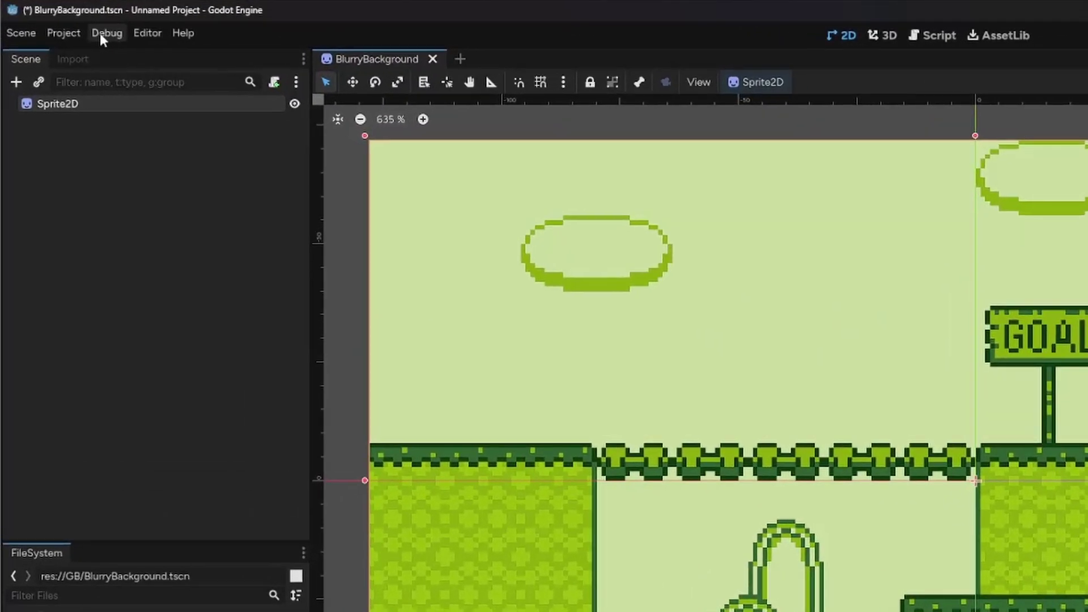
left_click(37, 19)
left_click(85, 61)
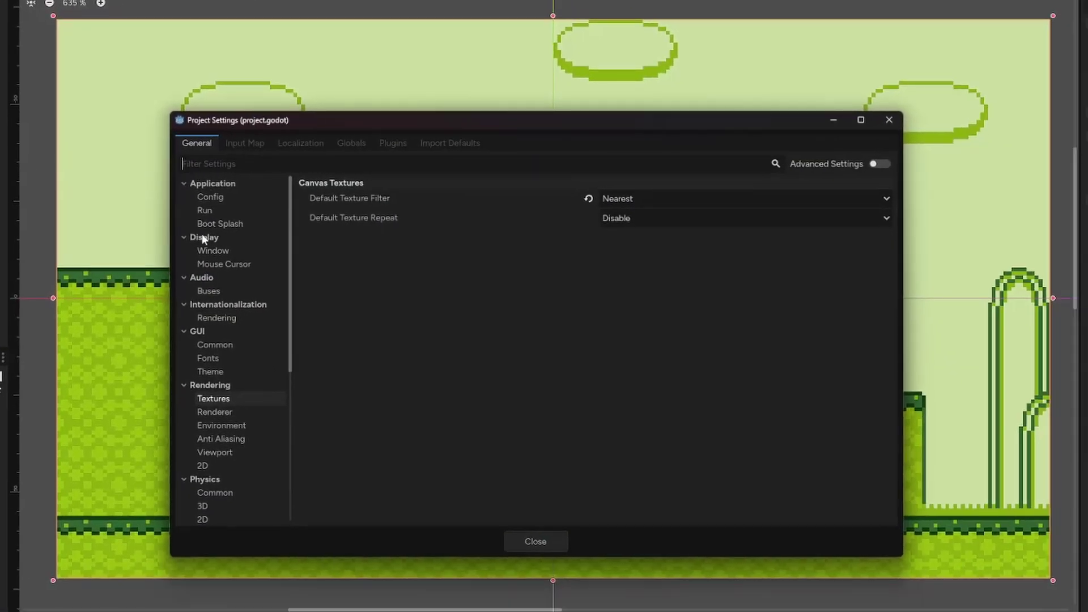
- In Display > Window with Advanced Settings shown, set the viewport size to 256×144
left_click(209, 253)
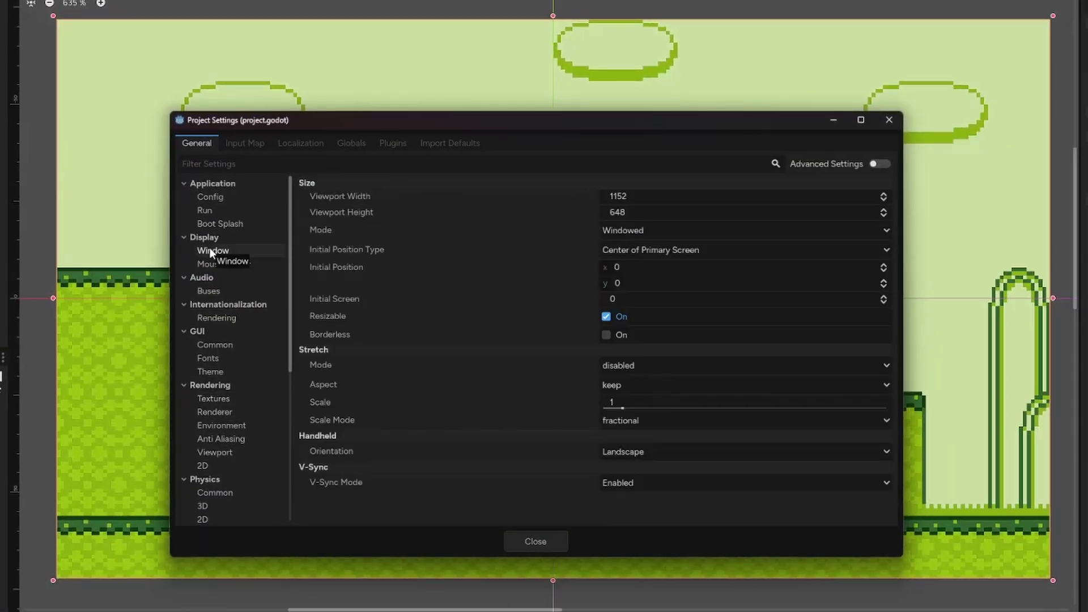
left_click(877, 164)
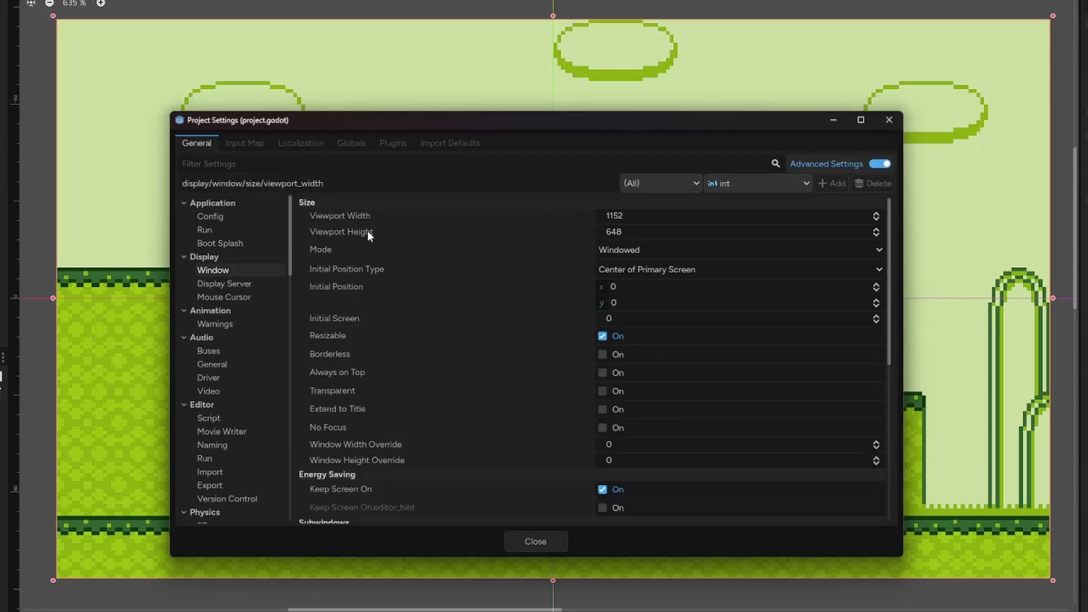
mouse_move(367, 233)
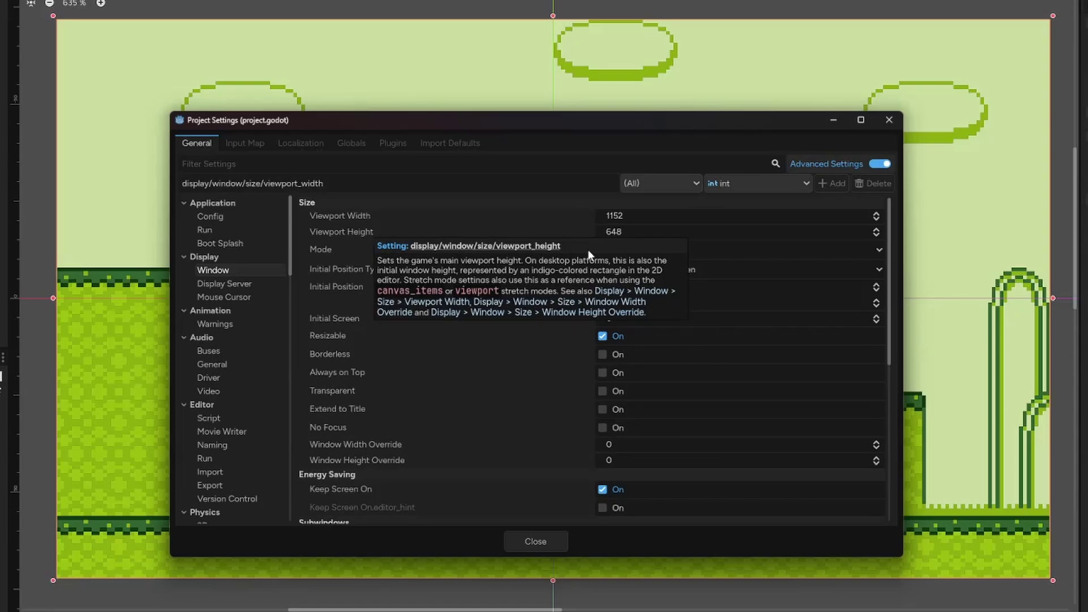
left_click(647, 216)
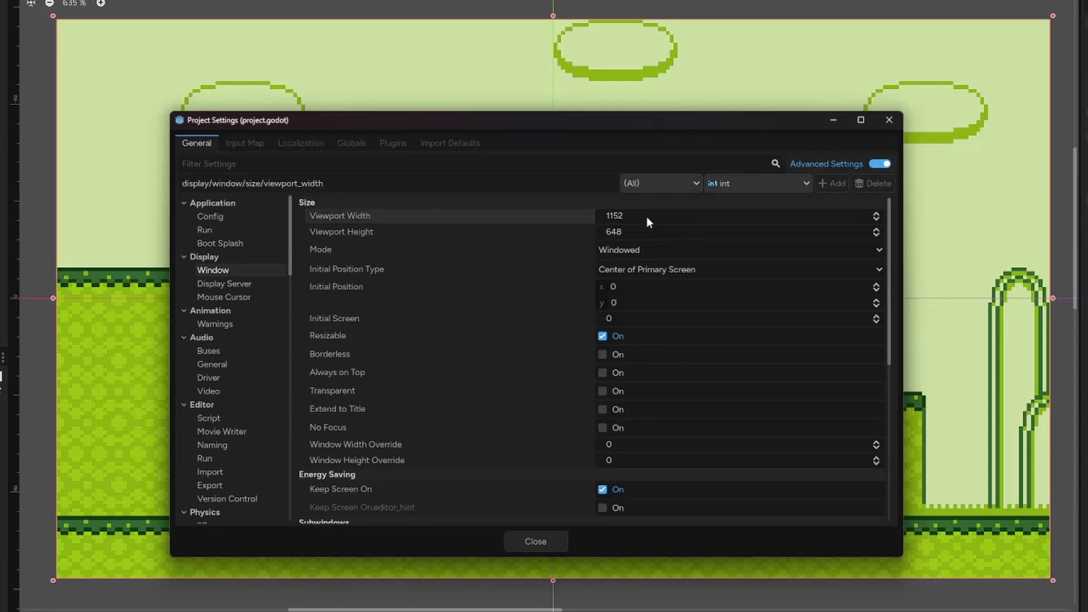
type("256")
left_click(641, 233)
type("144")
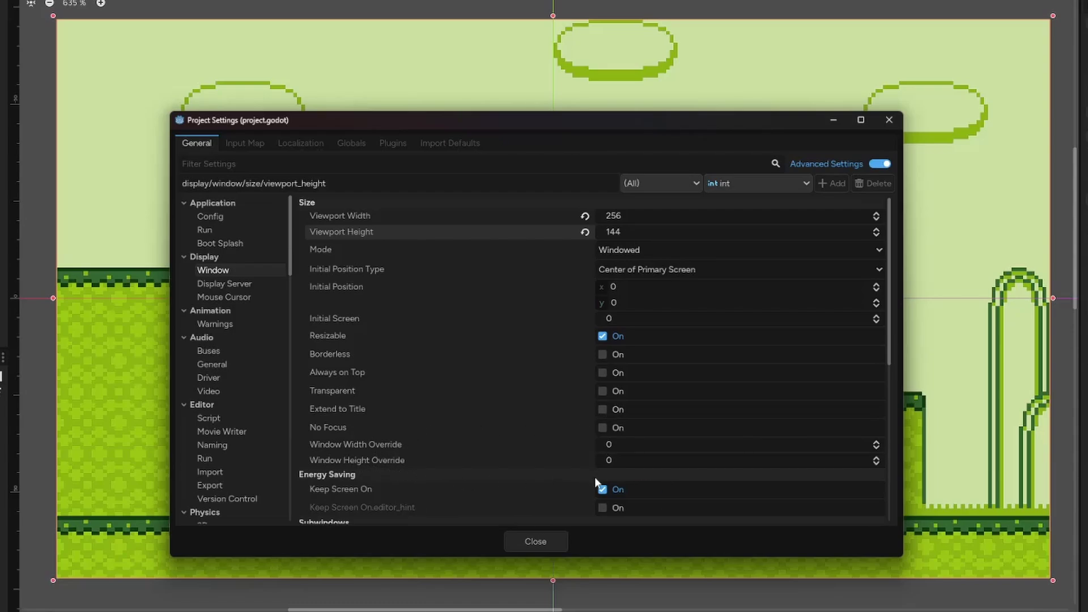
- Override the window size to 1280 width by 720 height
left_click(635, 444)
type("1280")
left_click(644, 460)
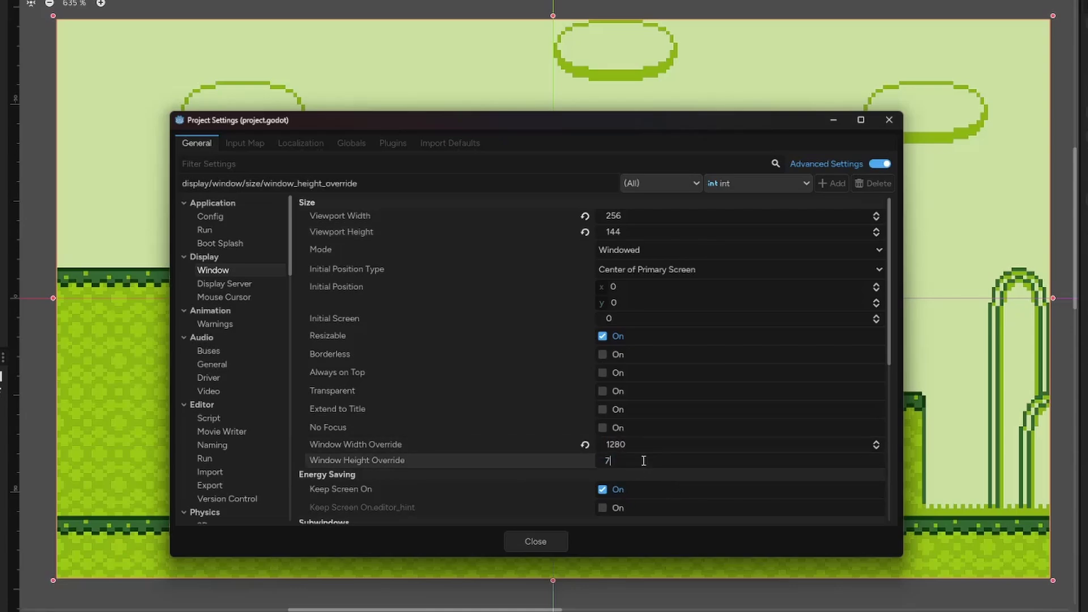
type("720")
key("Return")
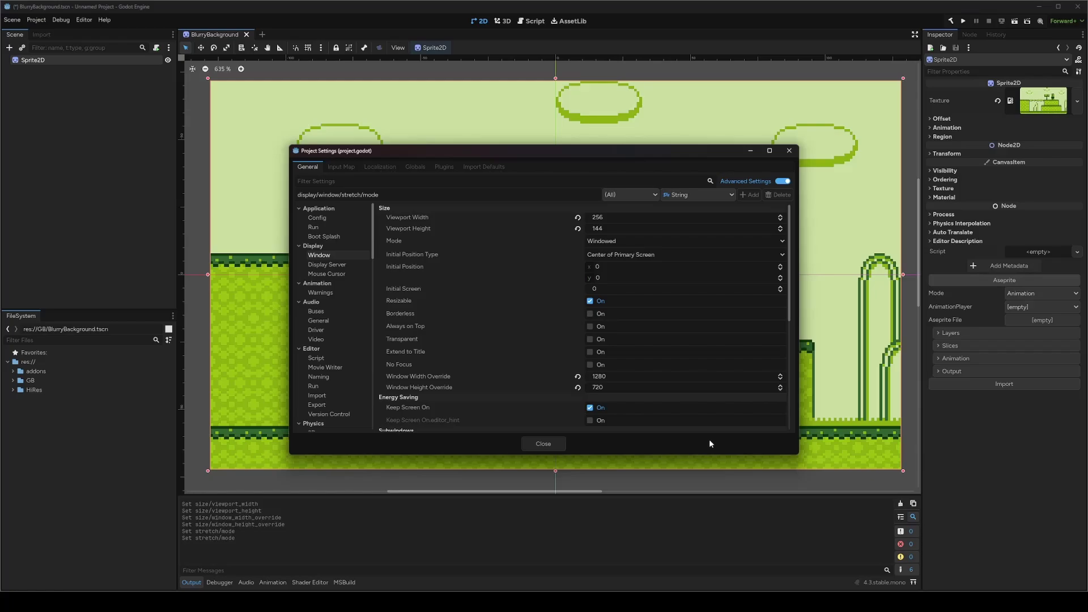
- Change the window Stretch Mode from disabled to viewport
scroll(555, 339, "down", 5)
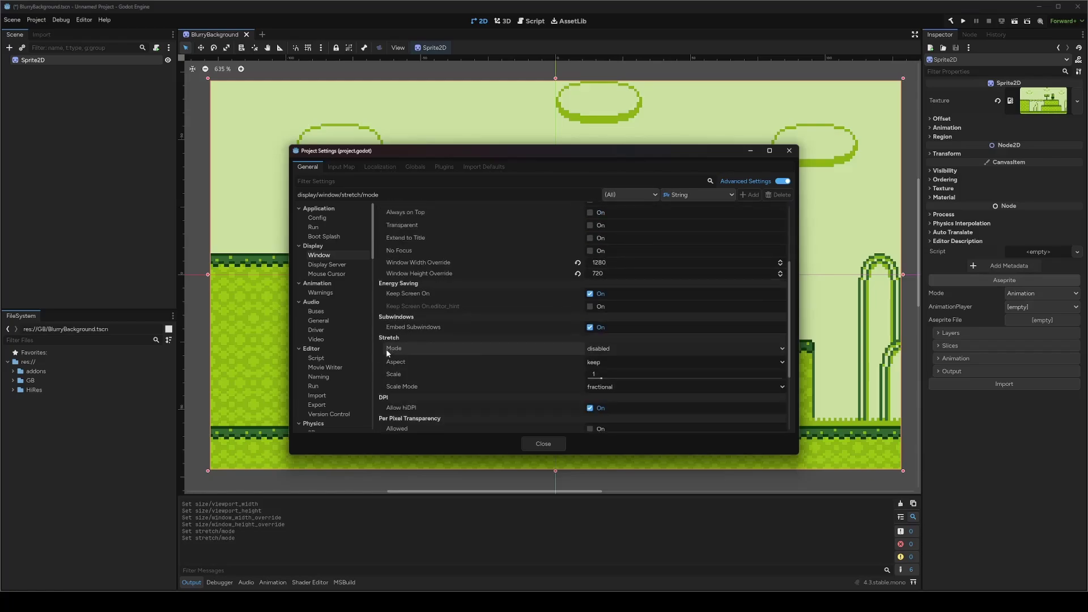
left_click(631, 347)
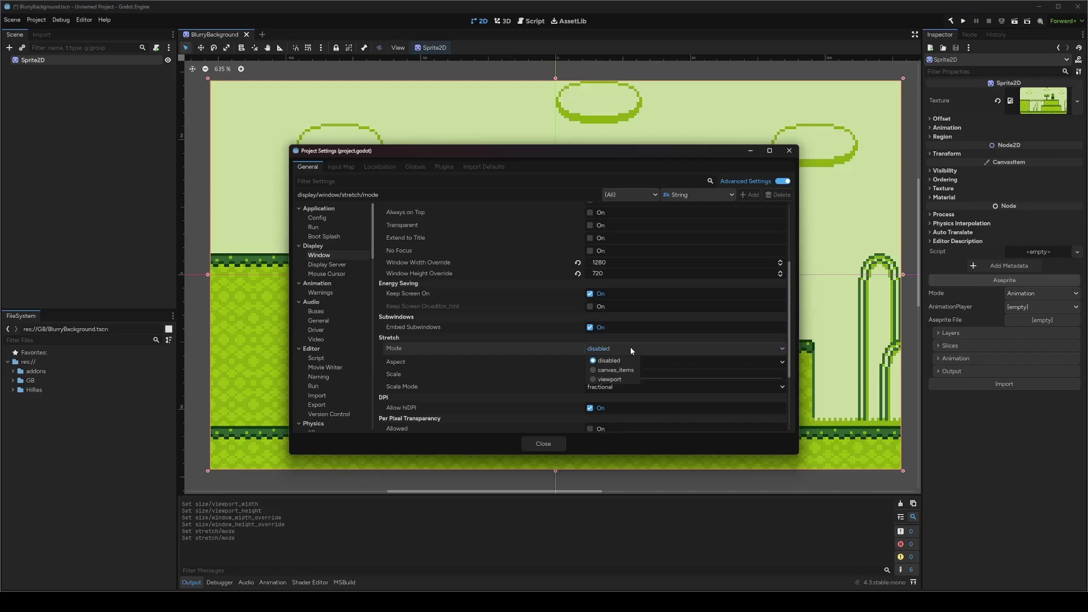
left_click(609, 379)
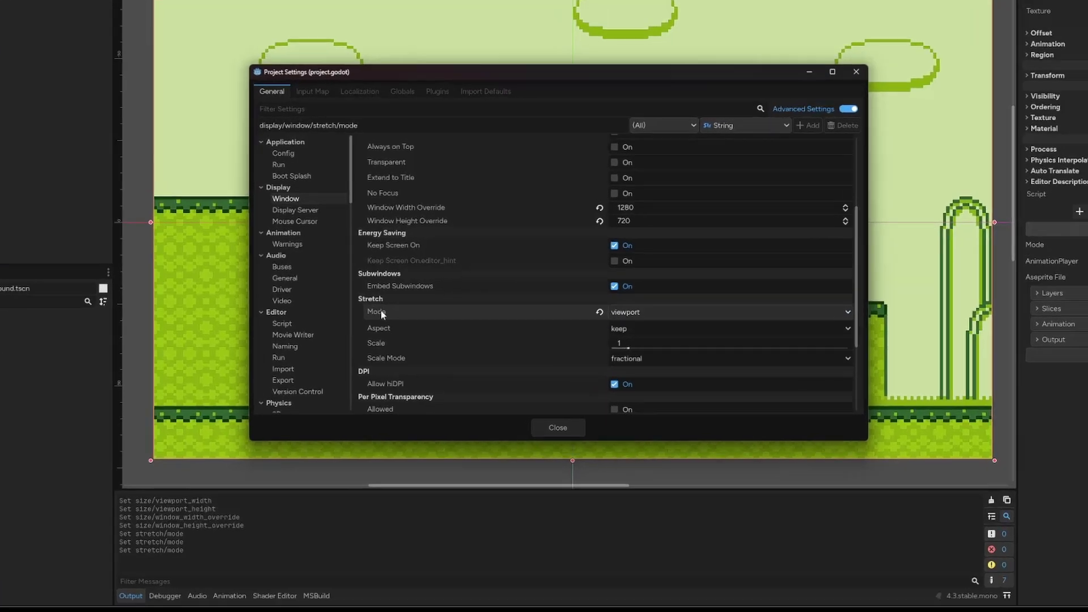
mouse_move(397, 346)
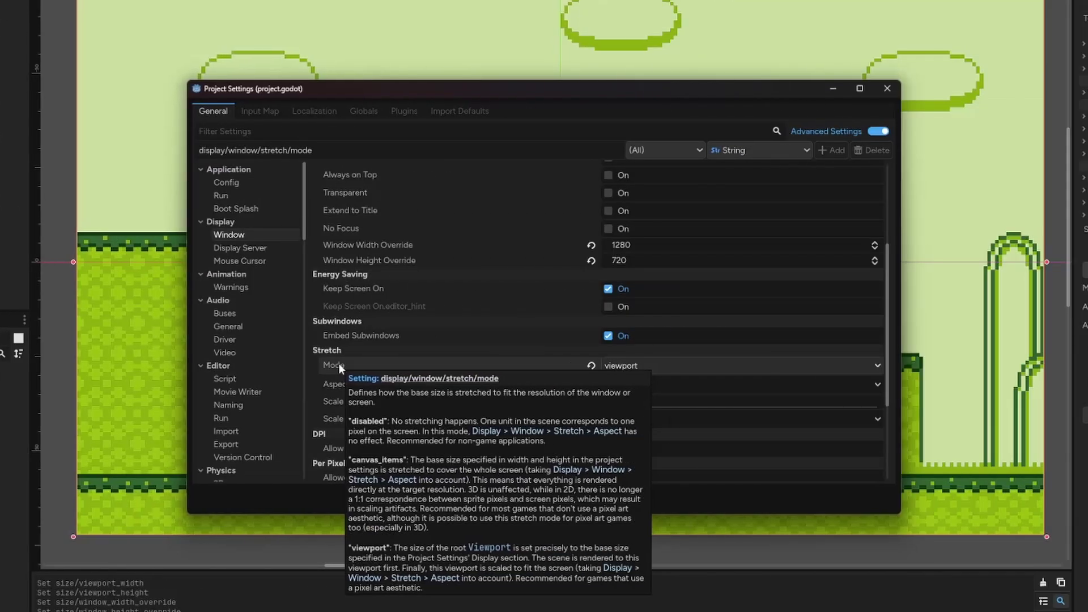
- Under Rendering > 2D, check Snap 2D Transforms to Pixel and leave Snap 2D Vertices to Pixel unchecked
scroll(240, 293, "down", 5)
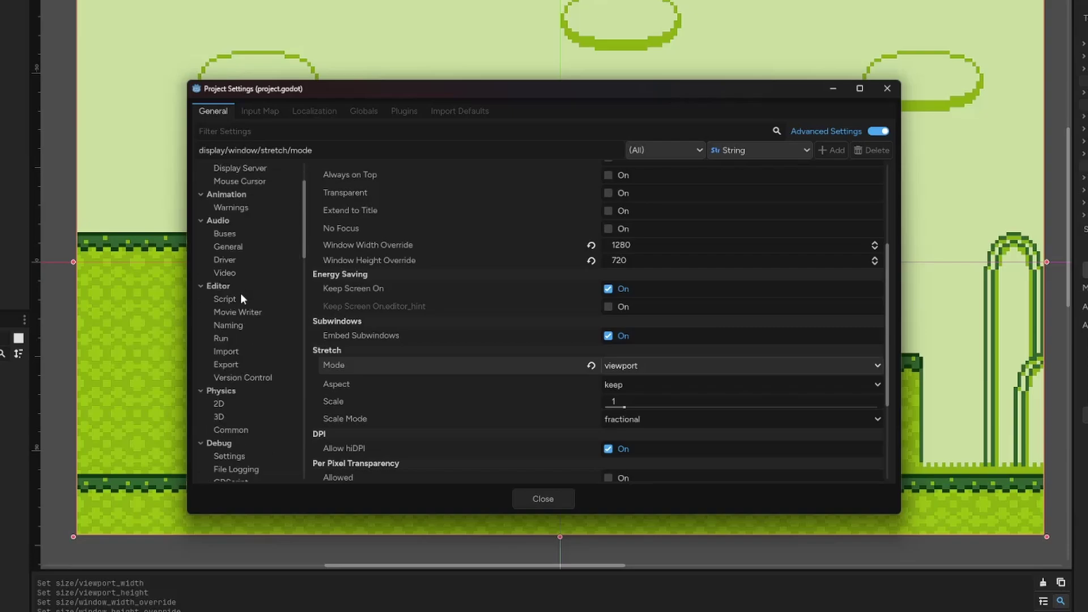
scroll(240, 293, "down", 5)
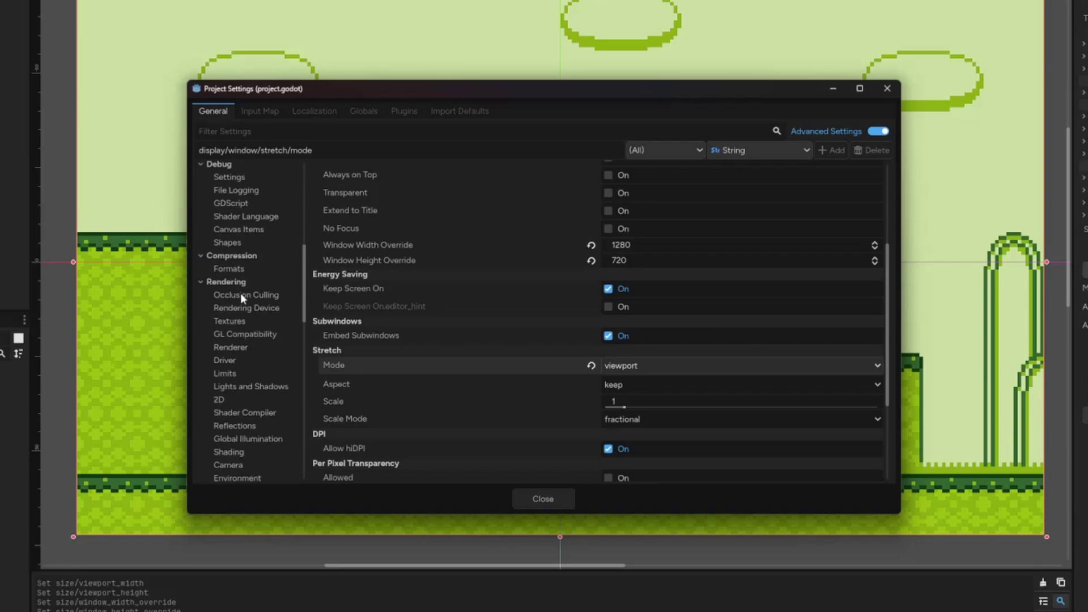
left_click(226, 399)
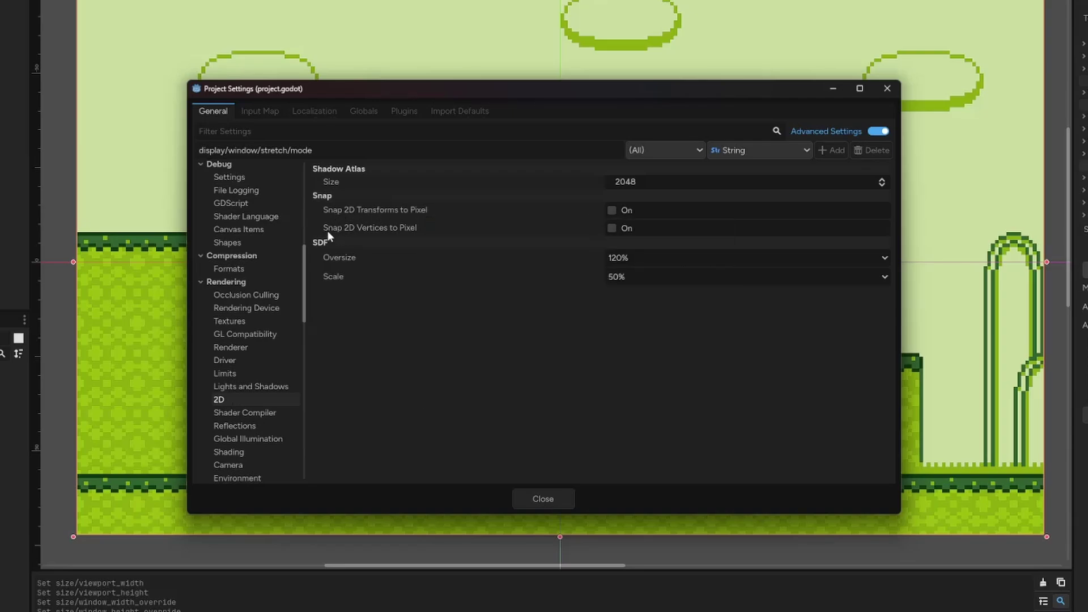
mouse_move(392, 224)
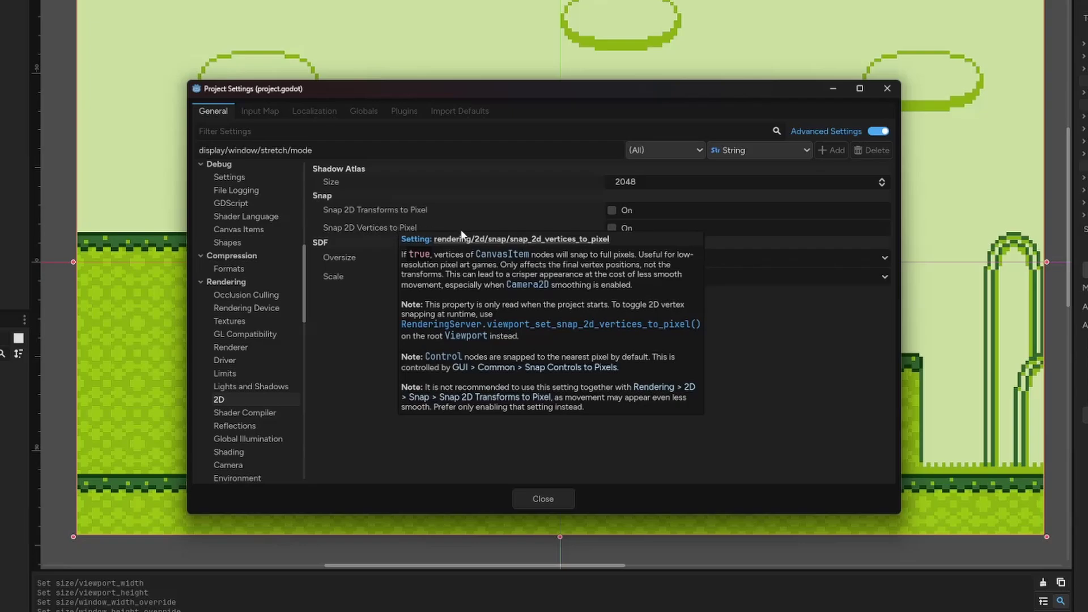
left_click(612, 228)
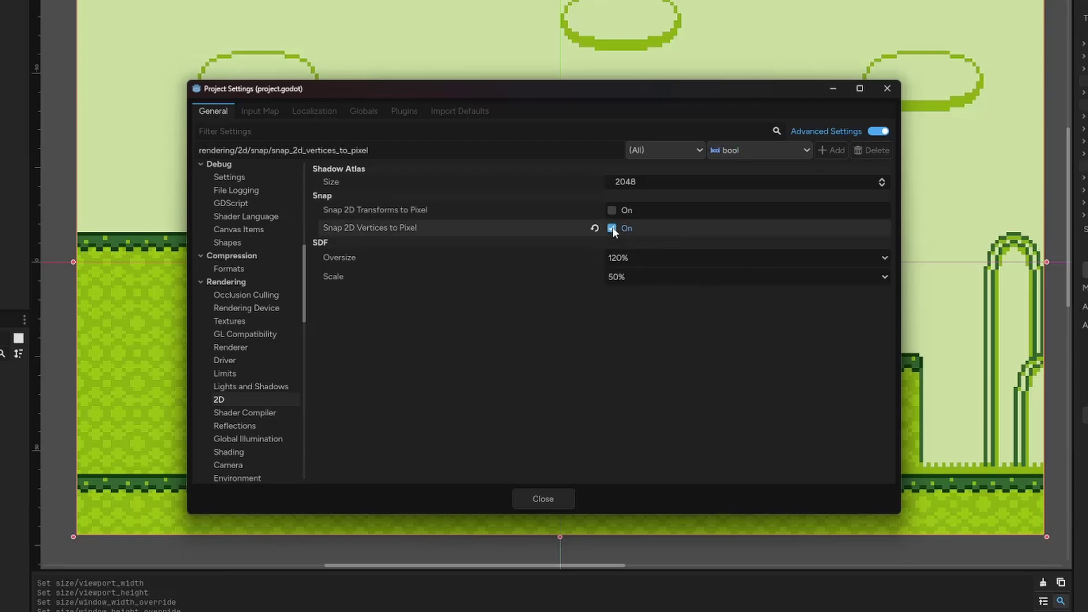
left_click(612, 210)
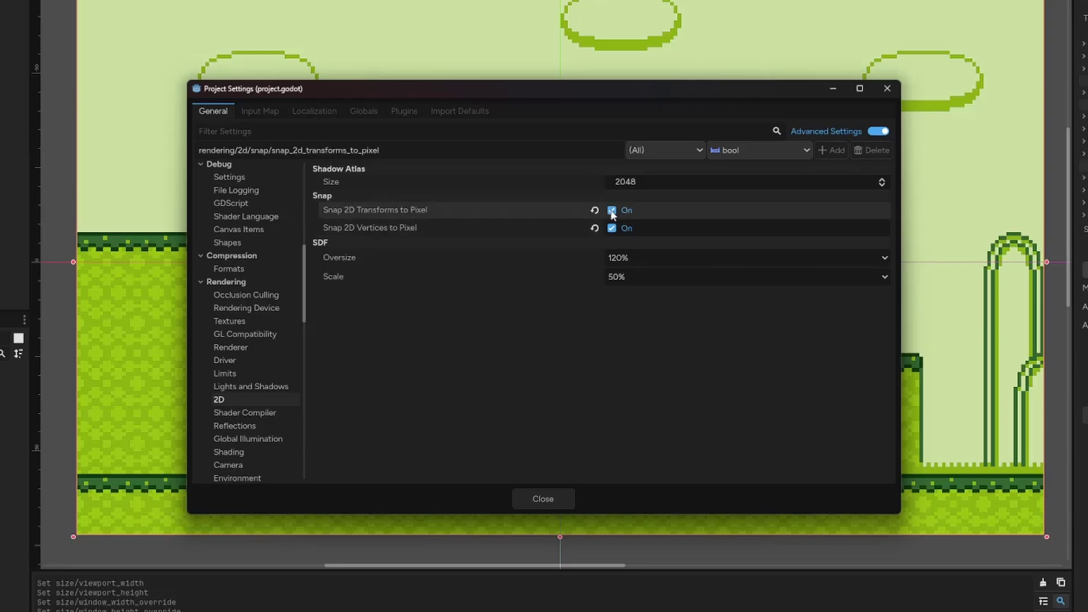
left_click(612, 228)
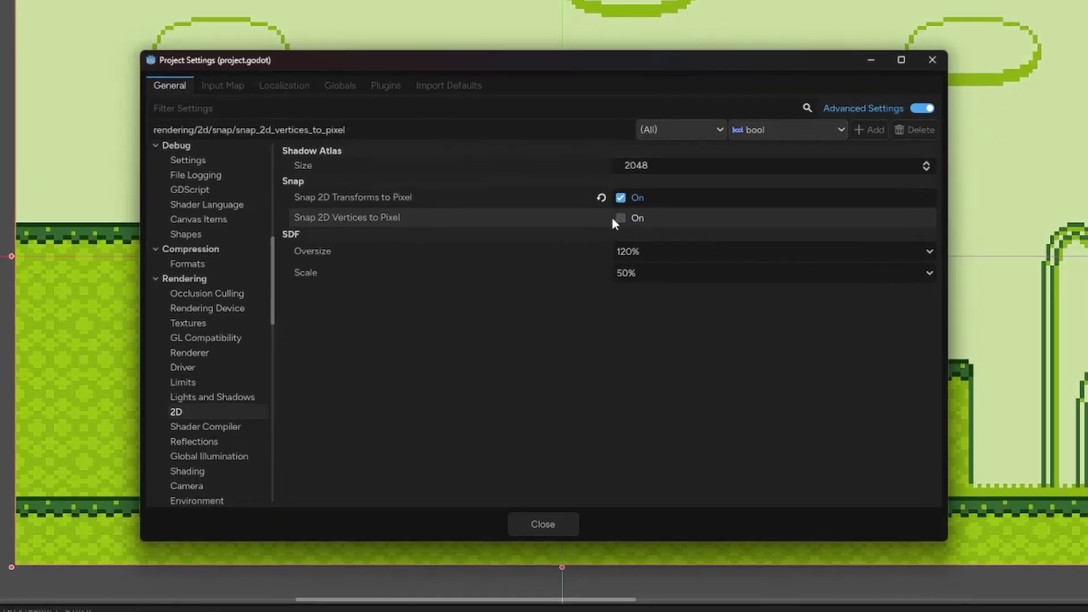
mouse_move(517, 233)
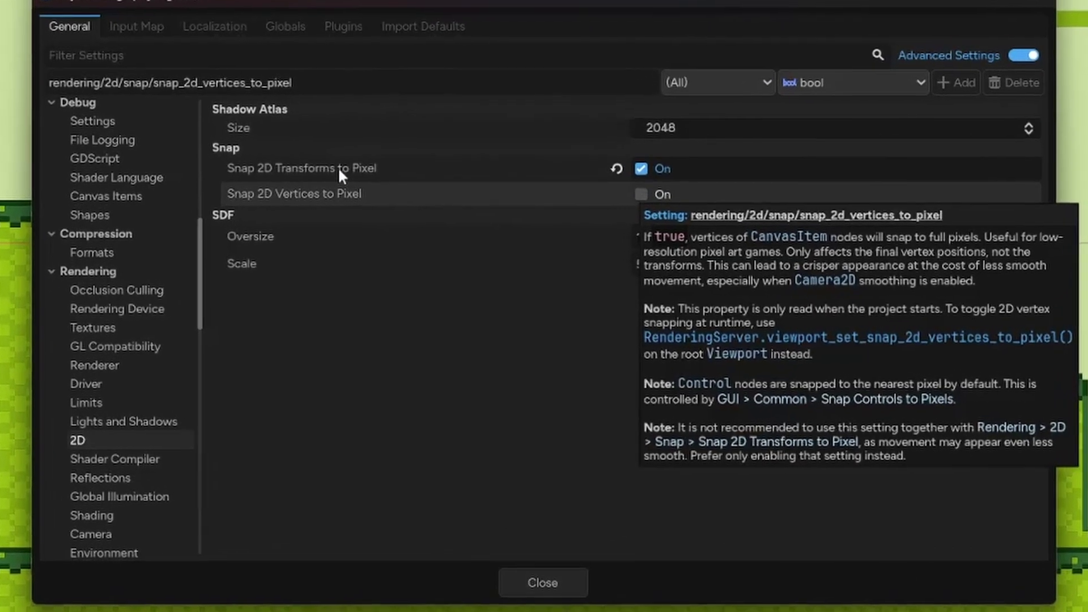
mouse_move(359, 181)
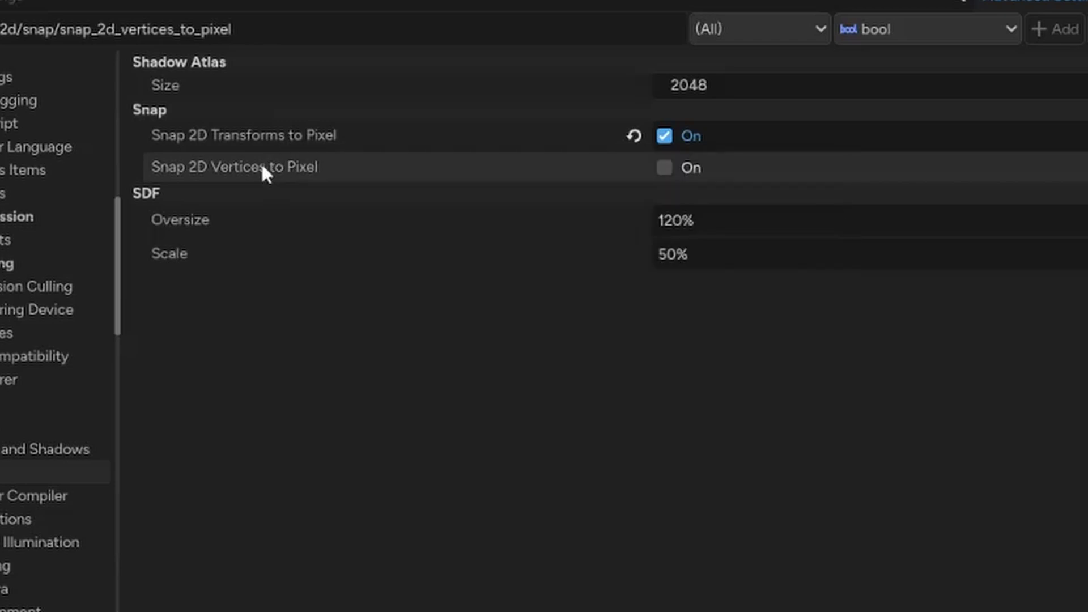
mouse_move(264, 174)
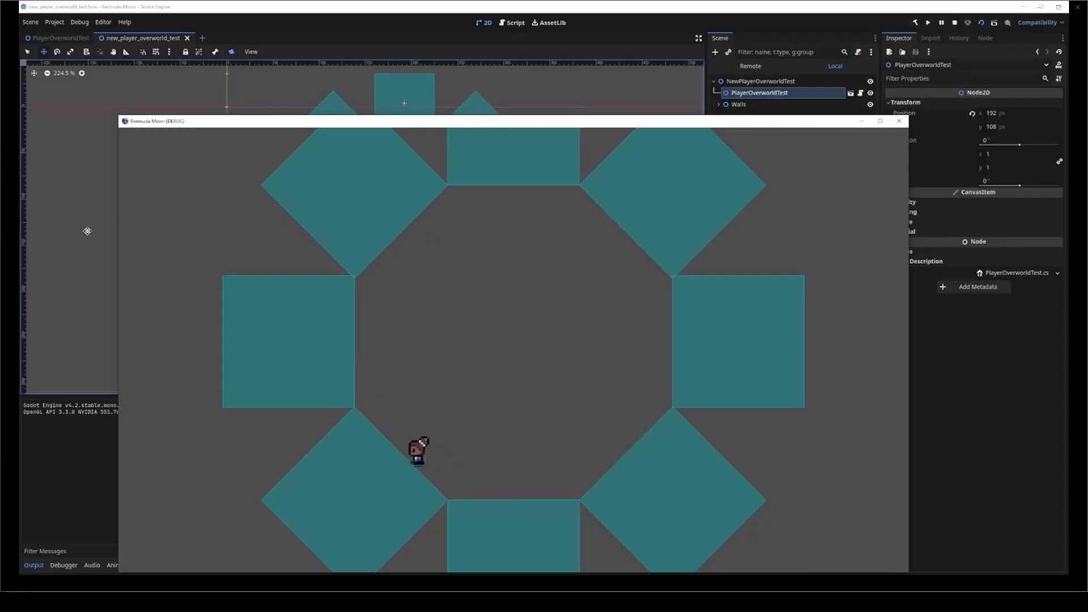
- Walk the player right, then up along the right wall and diagonal wall of the test arena
key("Right")
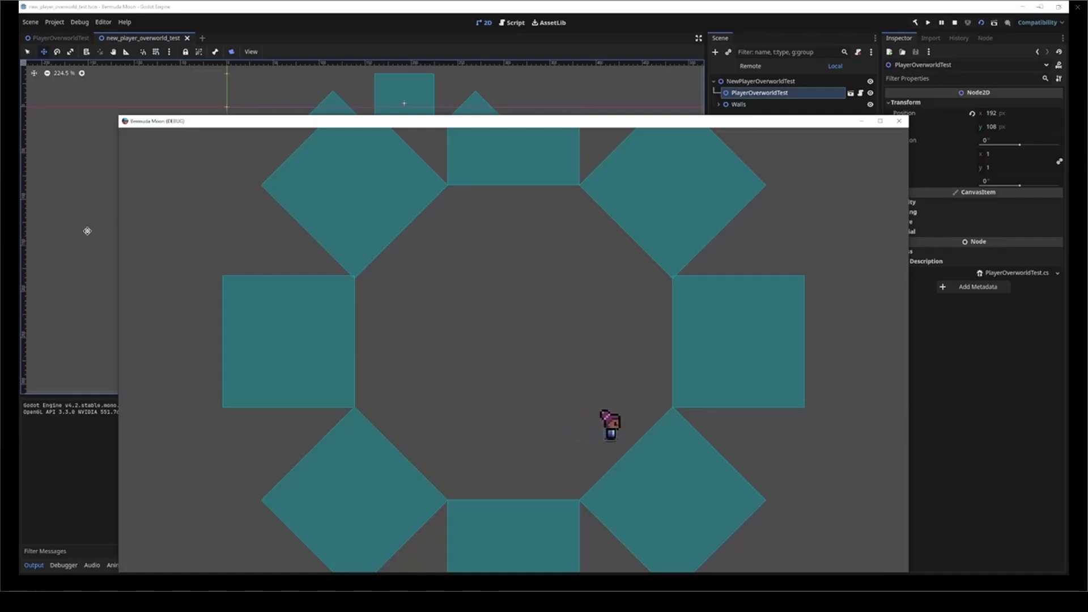
key("Up")
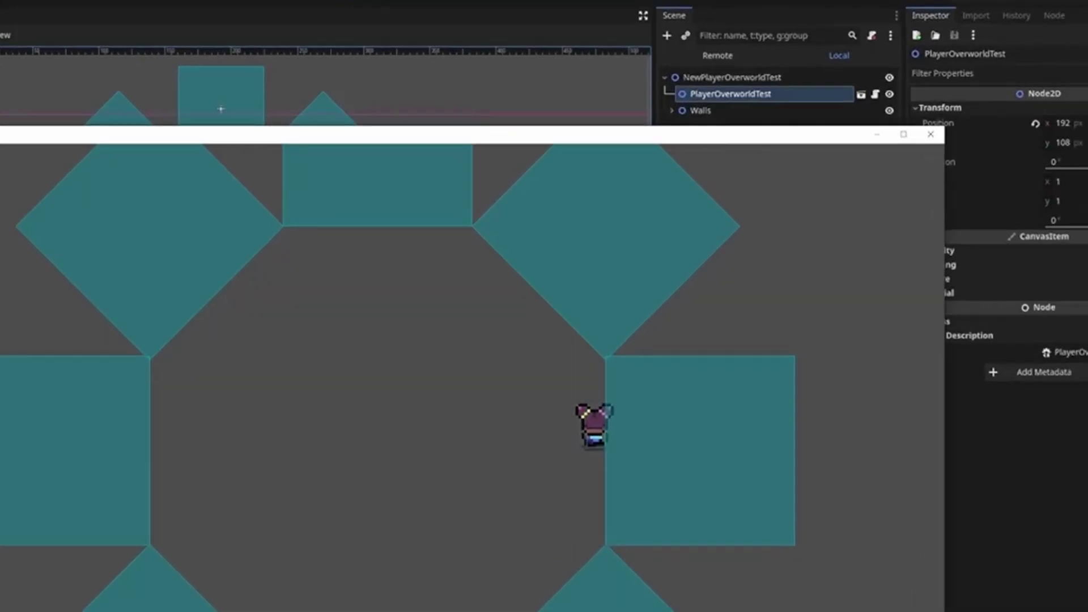
key("Up")
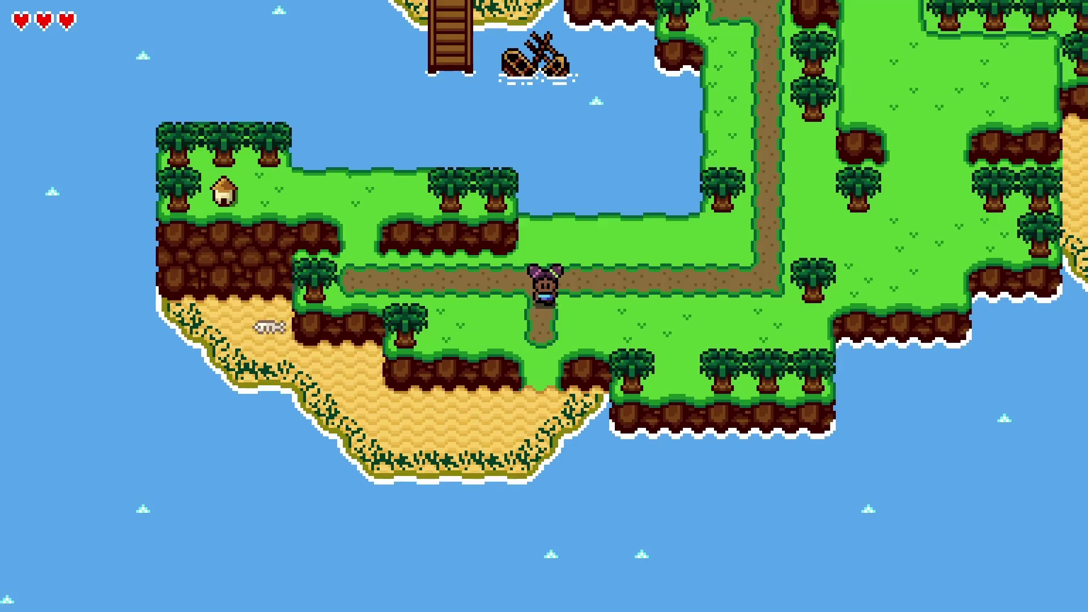
- Set OverworldCamera's process priority to 1, walking the character left and right around it
key("Left")
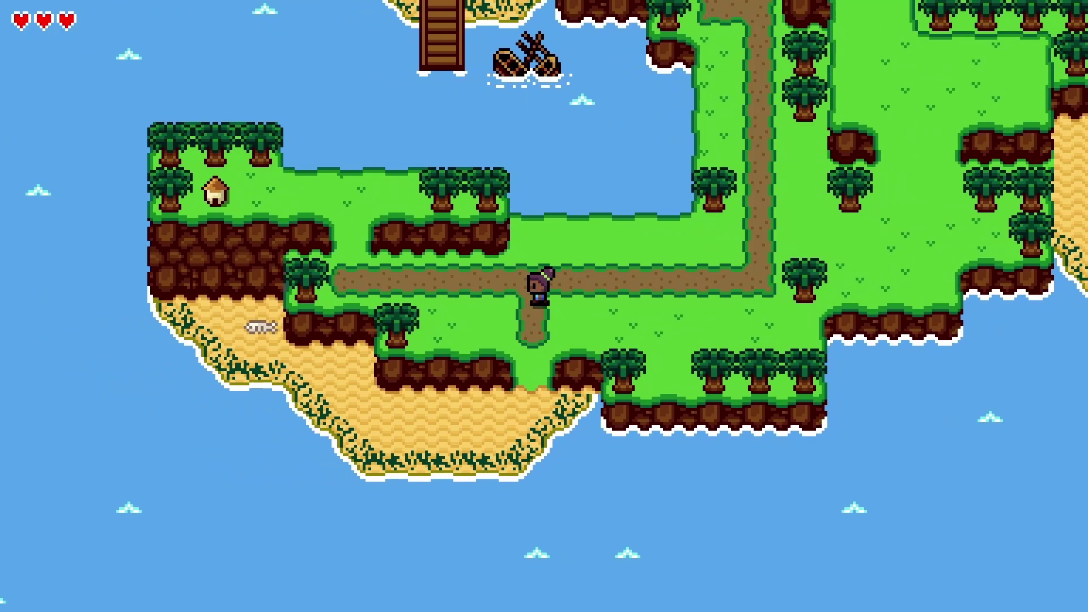
key("Right")
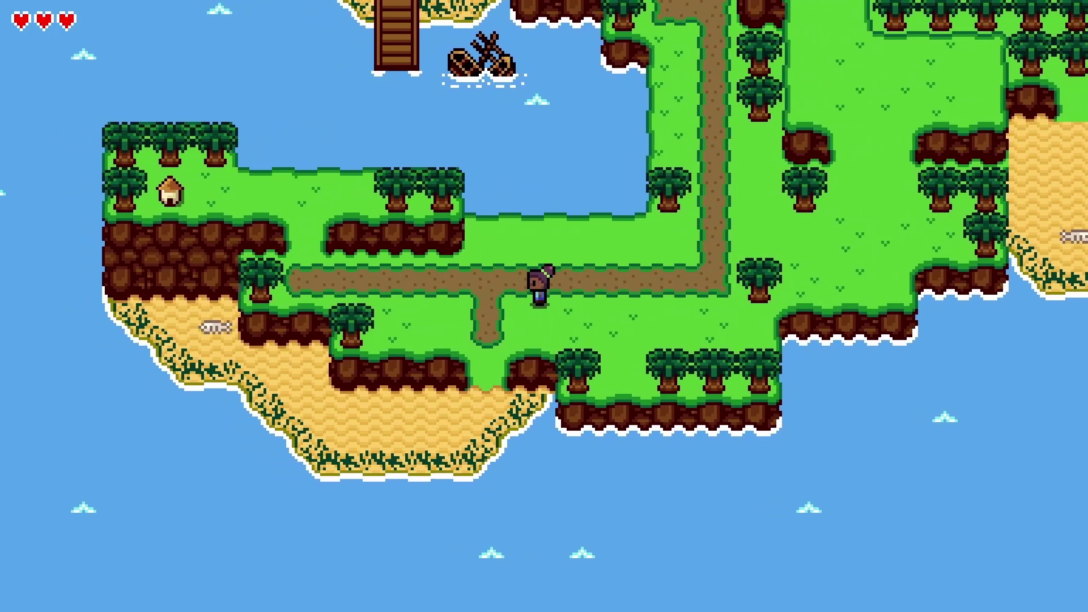
key("Left")
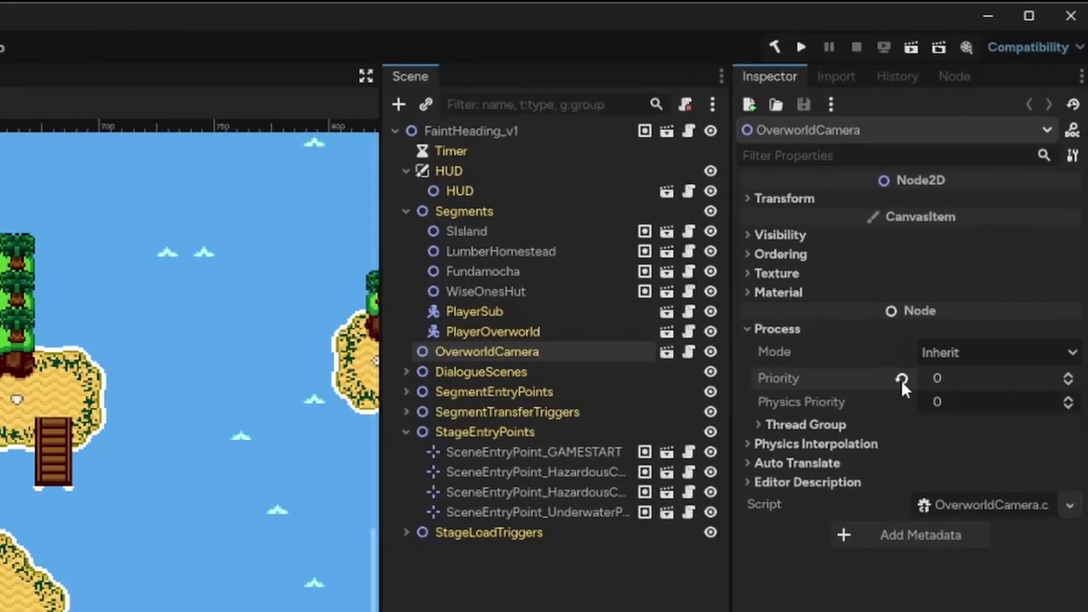
left_click(901, 379)
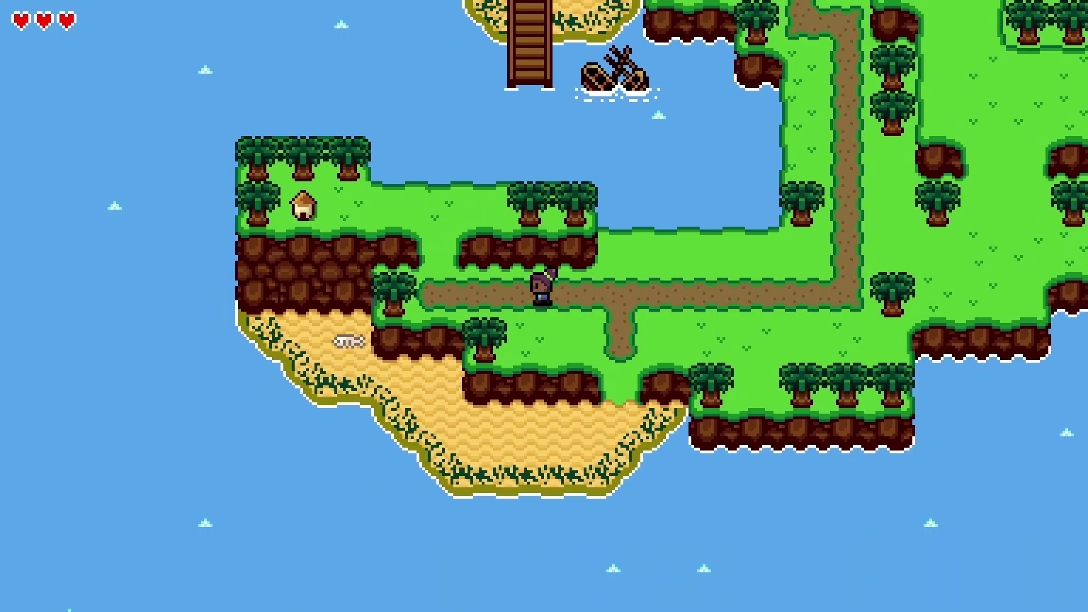
key("Right")
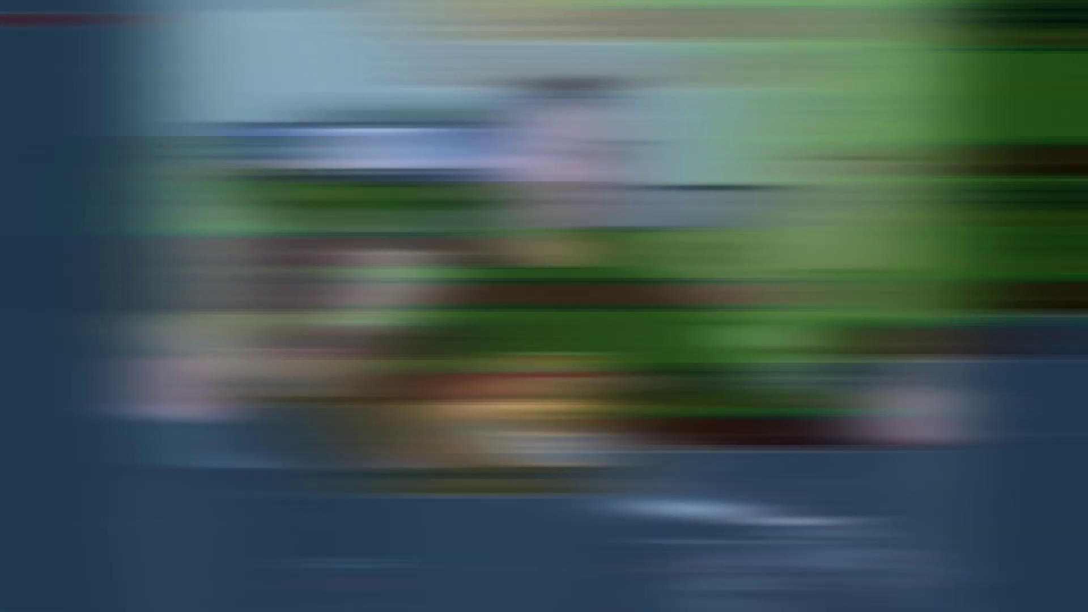